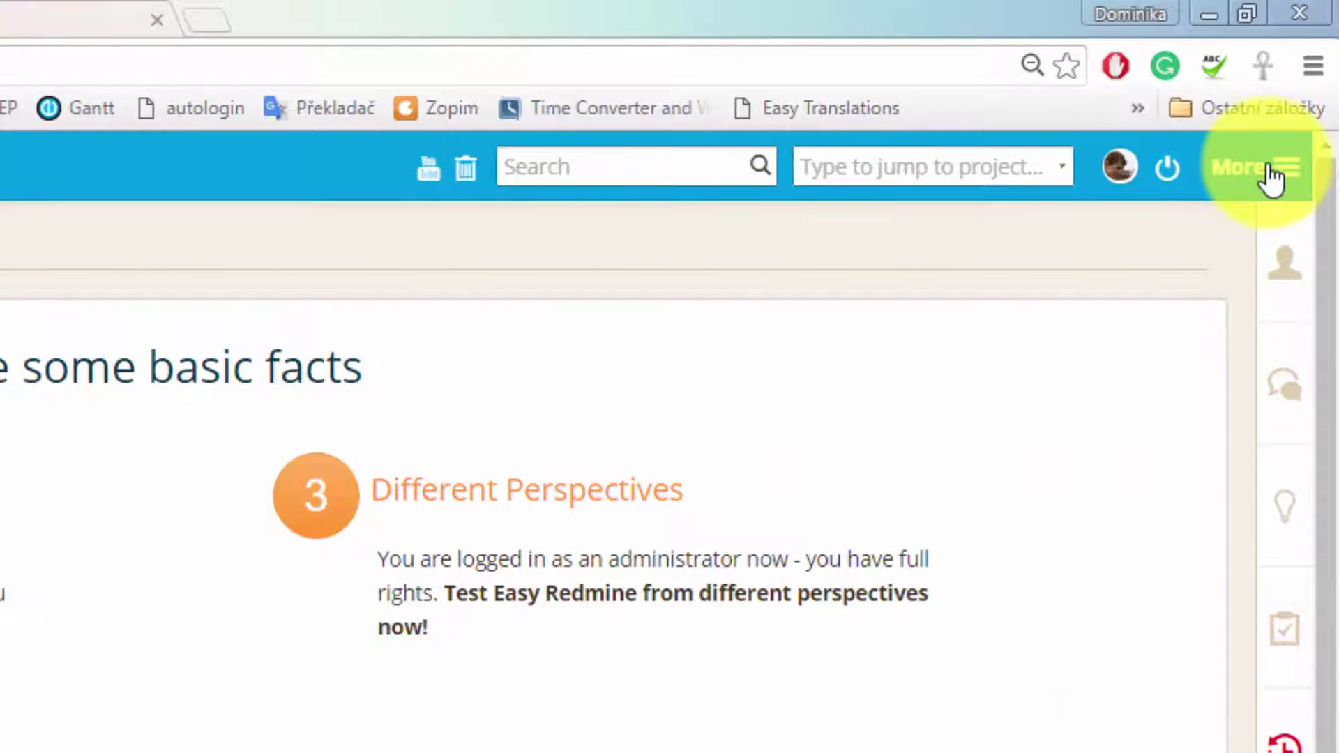
{"action": "left_click", "coordinate": [1271, 174]}
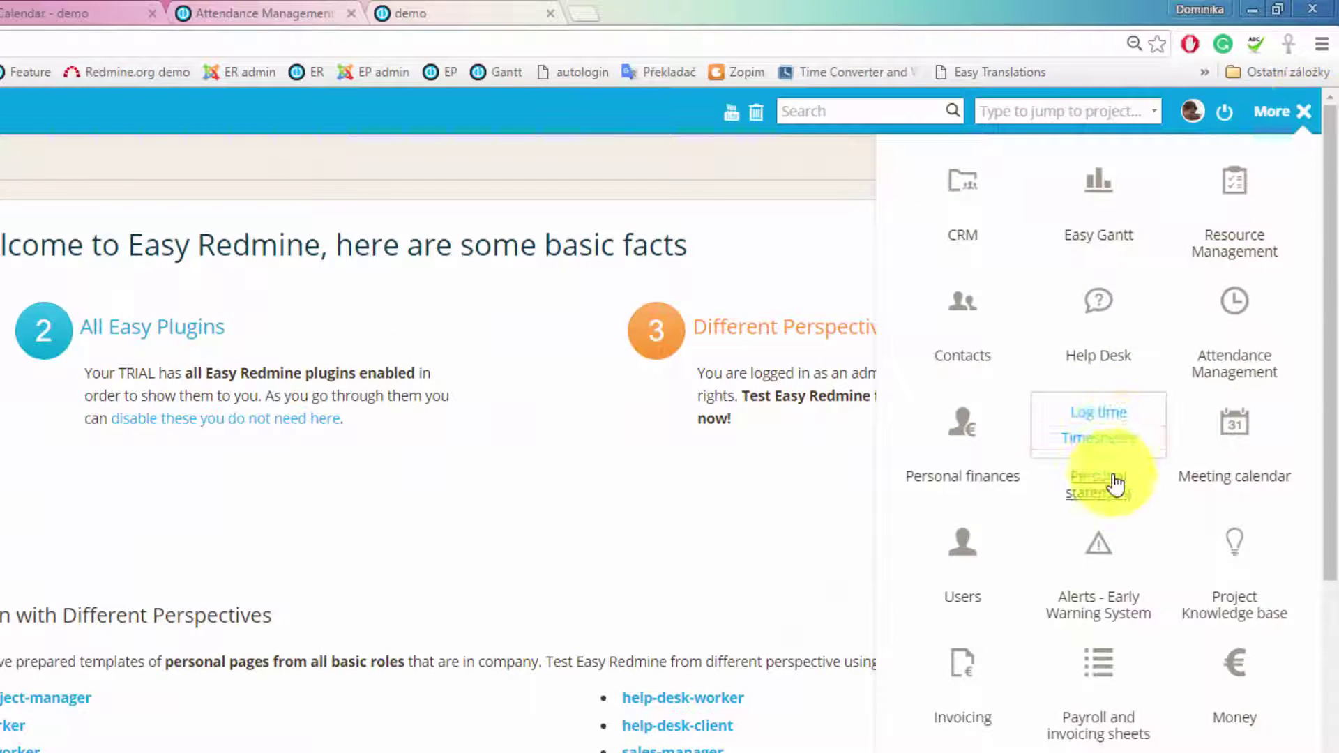
{"action": "mouse_move", "coordinate": [1234, 356]}
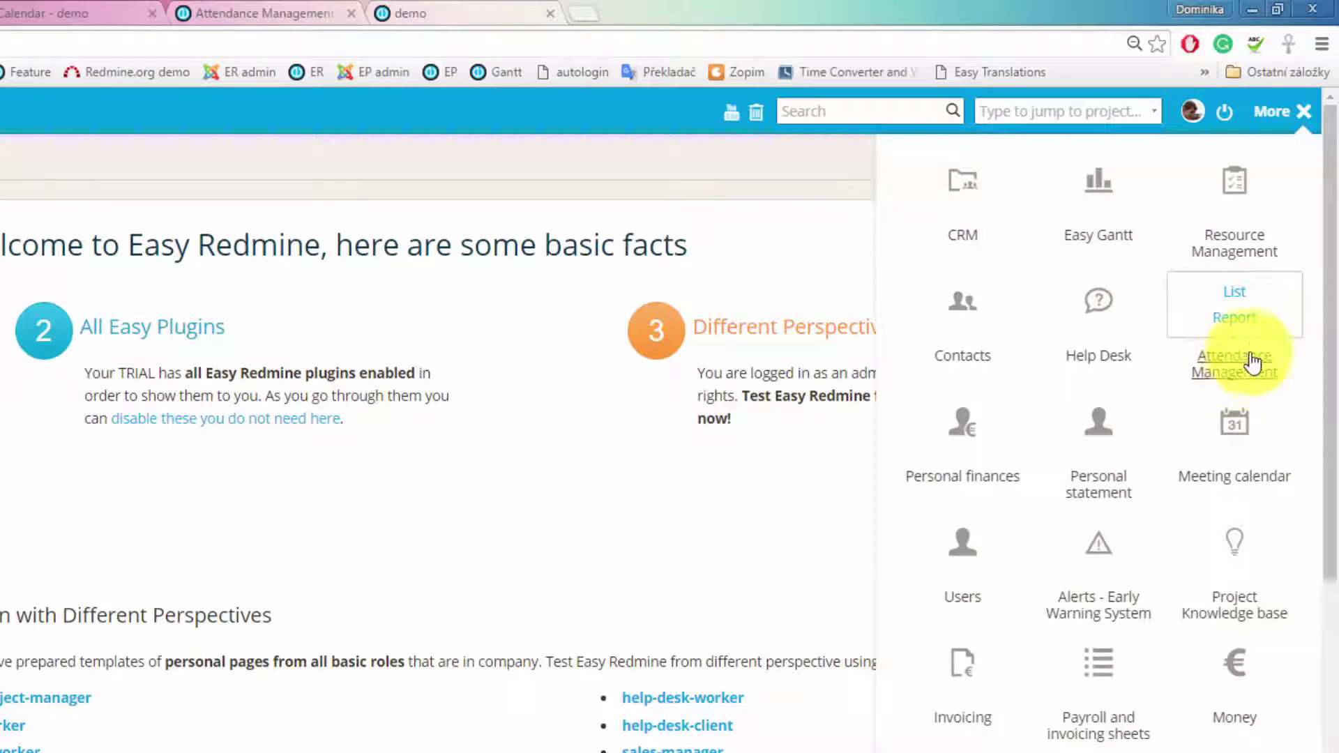
{"action": "left_click", "coordinate": [1240, 319]}
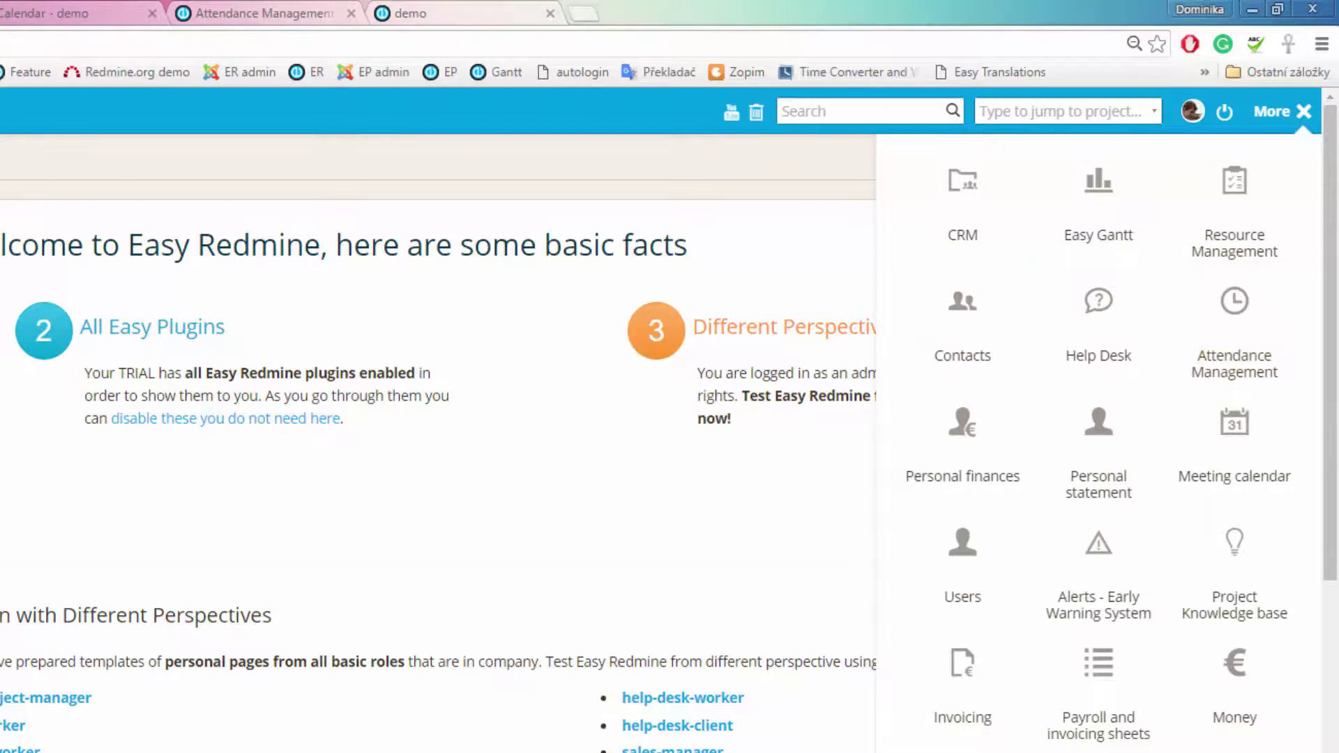
{"action": "left_click", "coordinate": [258, 13]}
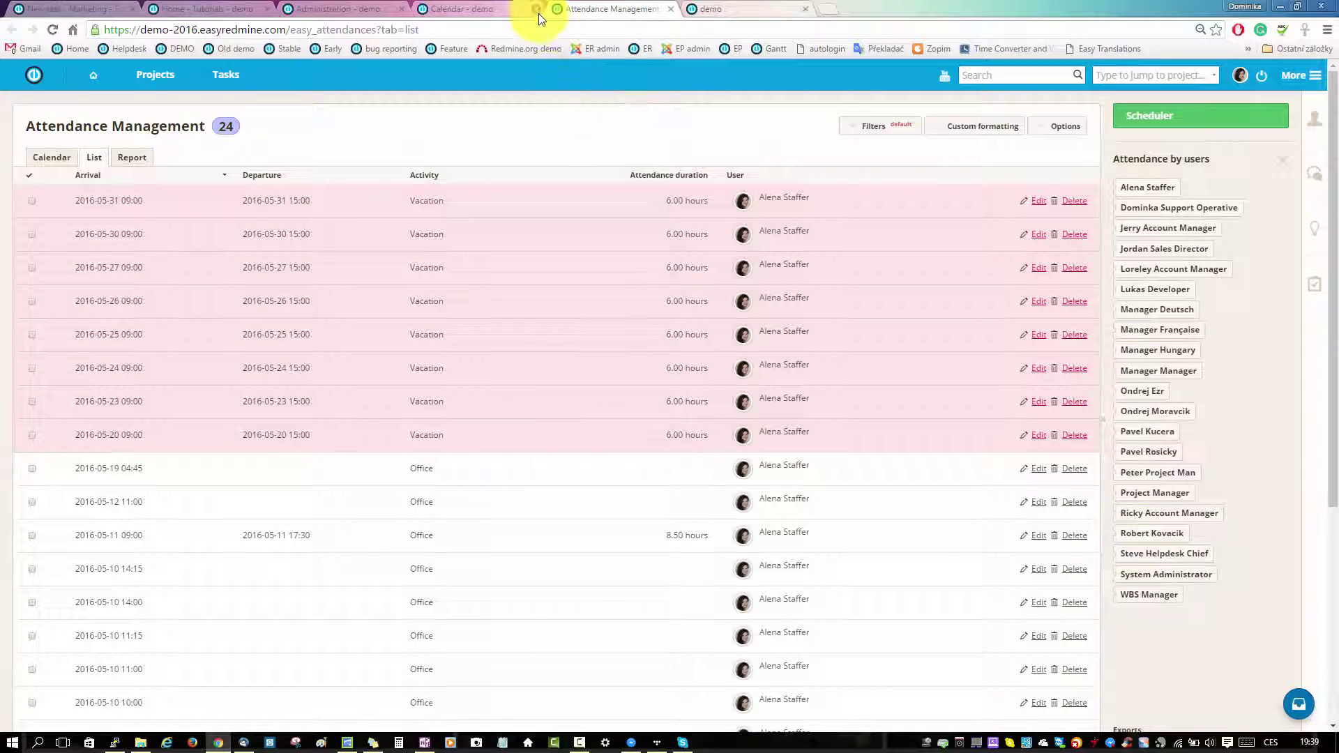
{"action": "key", "text": "ctrl+Tab"}
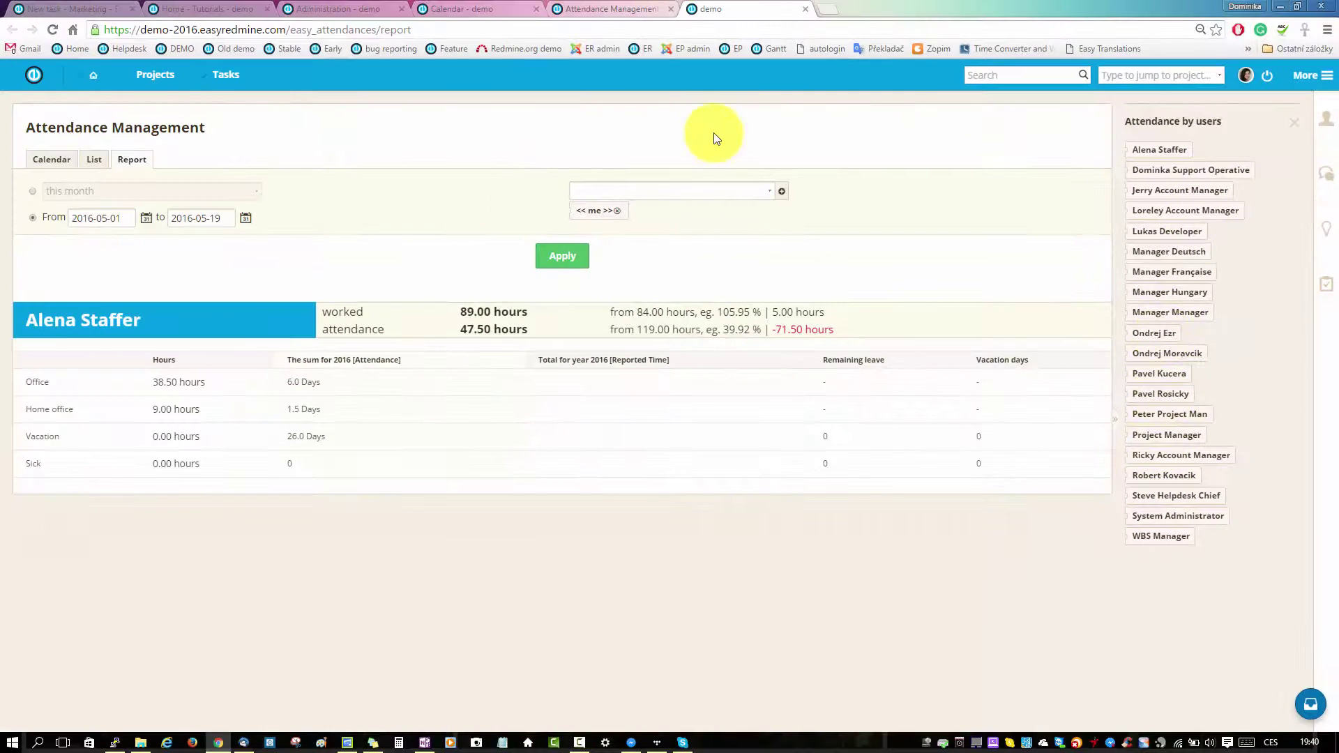
Go to Administration's attendance settings and expand the Office, Home office, Vacation, Sick categories.
{"action": "left_click", "coordinate": [361, 7]}
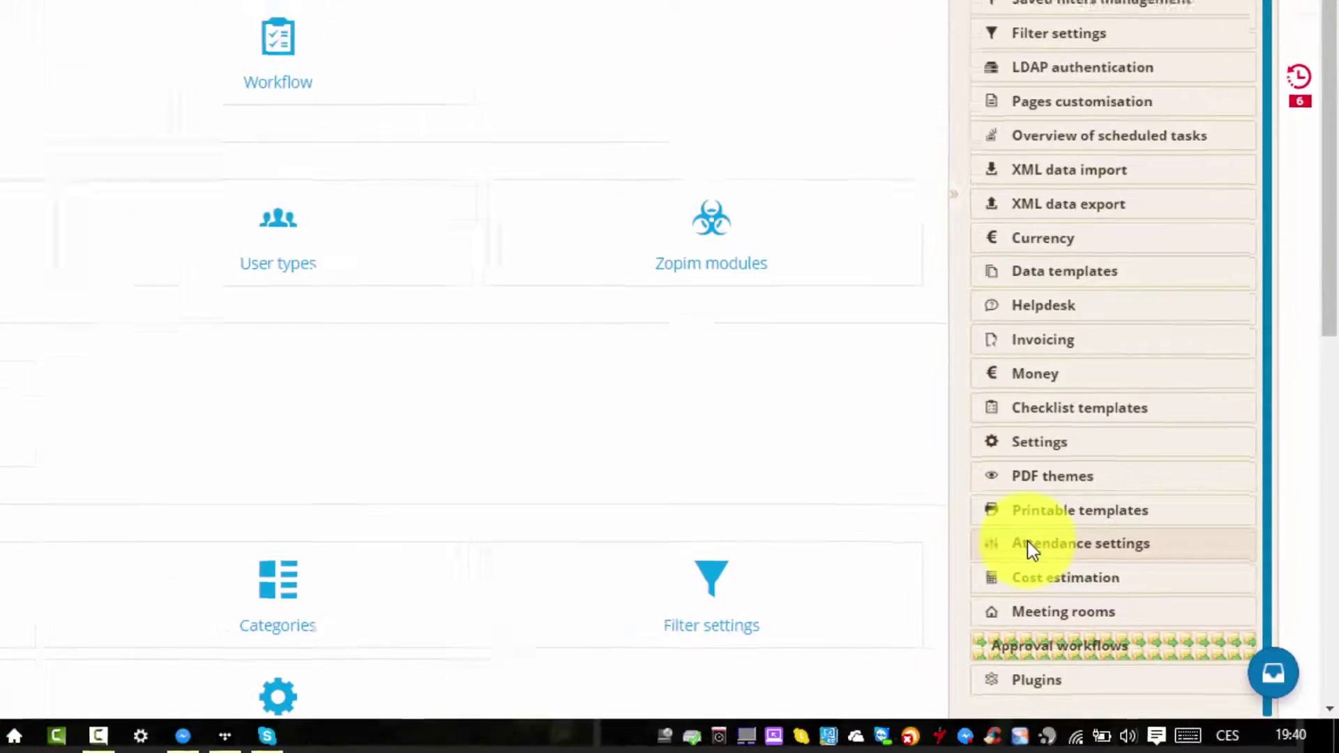
{"action": "left_click", "coordinate": [985, 519]}
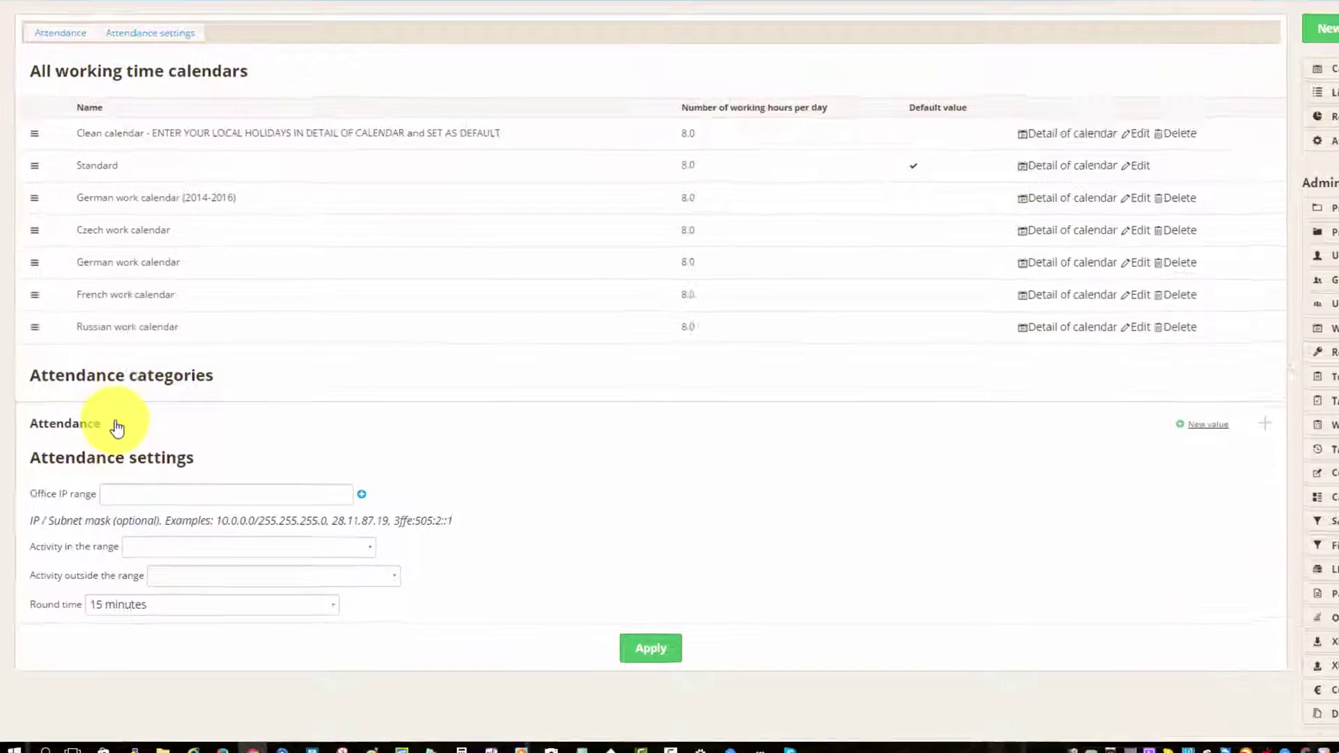
{"action": "left_click", "coordinate": [98, 456]}
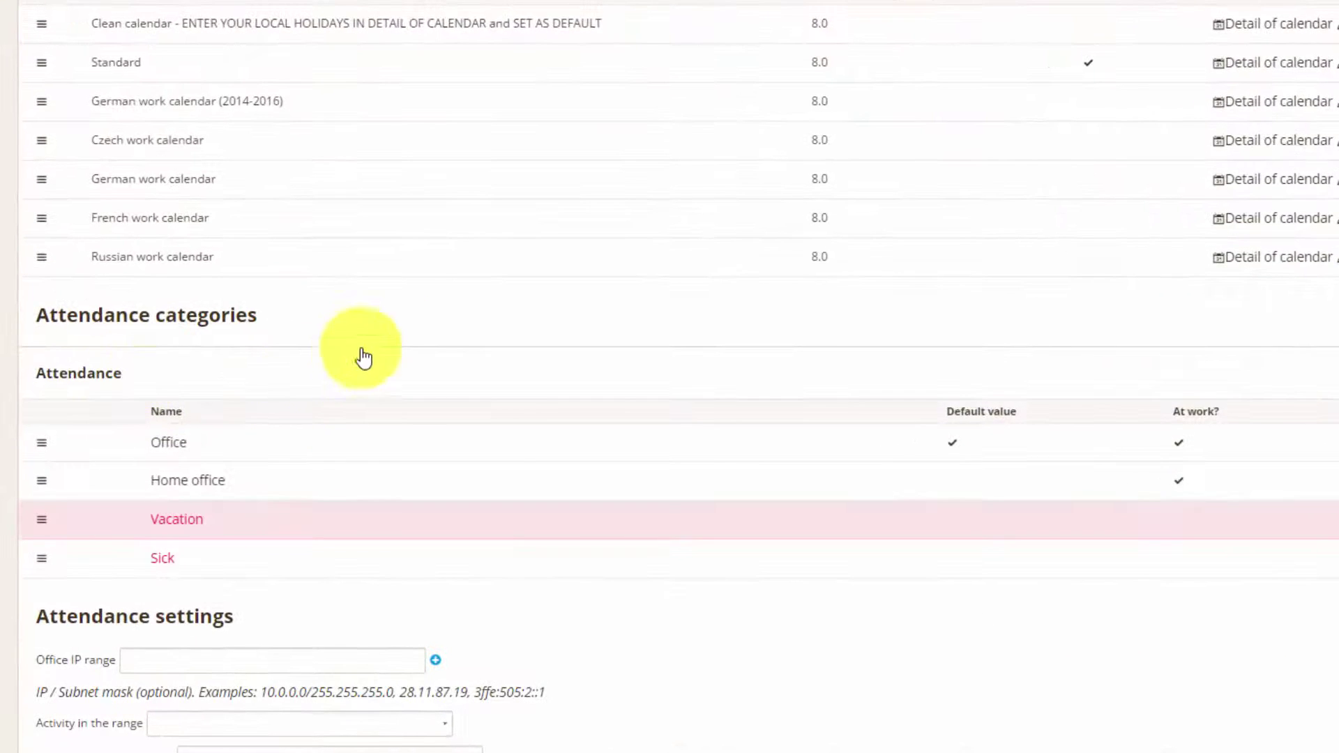
{"action": "scroll", "coordinate": [362, 358], "scroll_direction": "down", "scroll_amount": 2}
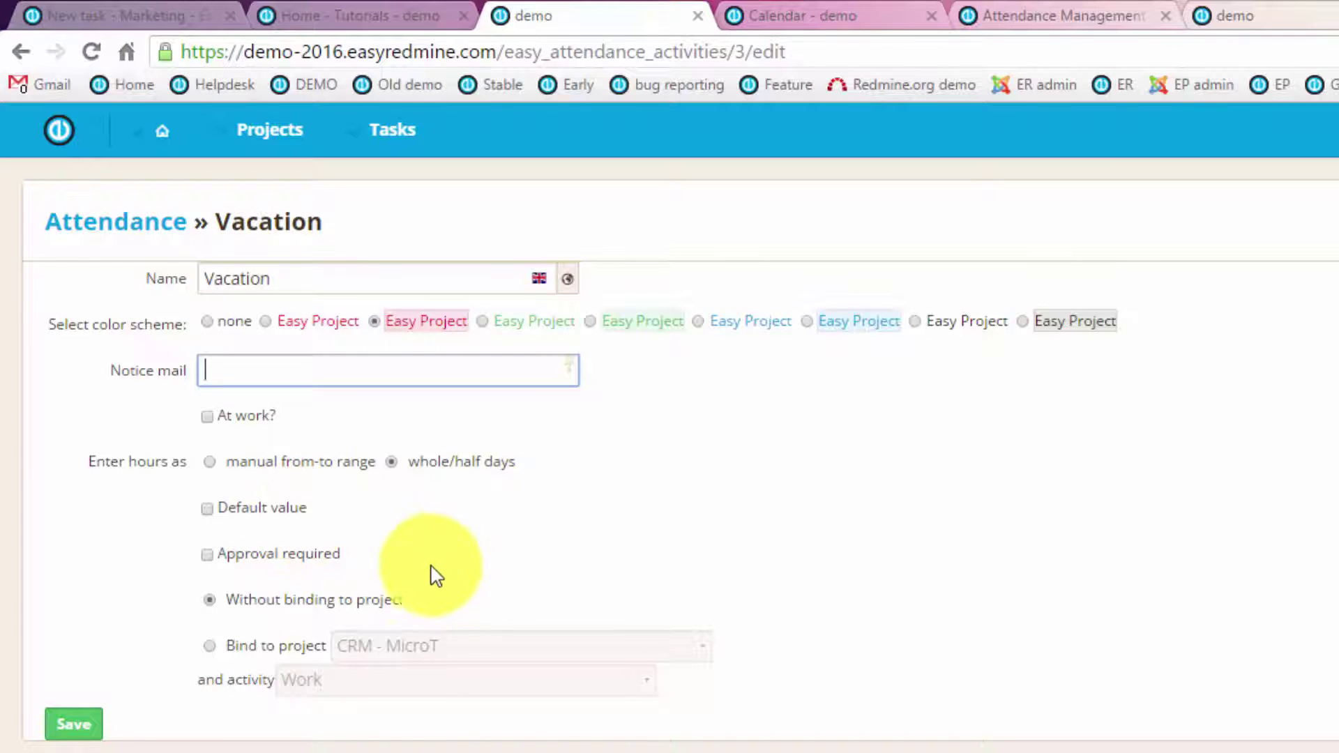
Tick Approval required for the Vacation attendance category.
{"action": "left_click", "coordinate": [233, 557]}
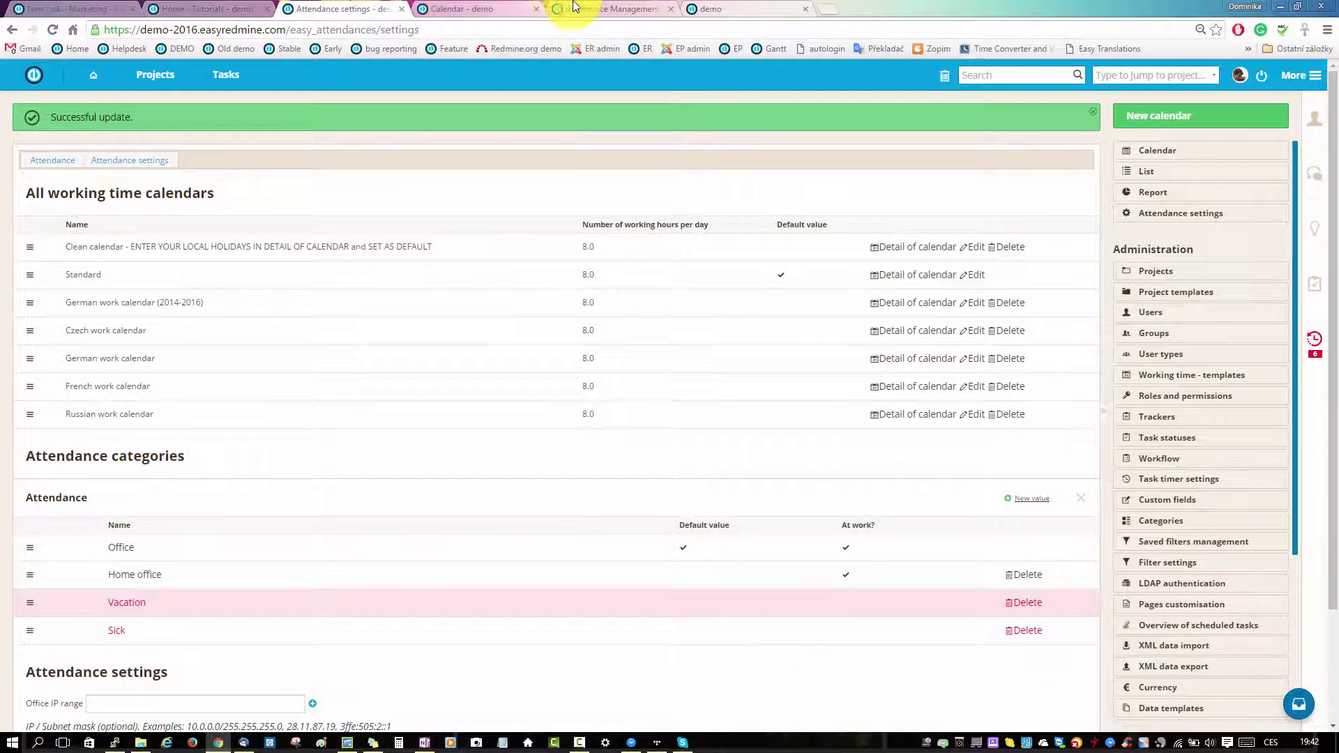
Reload the attendance list and bring up actions for the 2016-05-20 vacation entry.
{"action": "left_click", "coordinate": [609, 7]}
{"action": "left_click", "coordinate": [523, 27]}
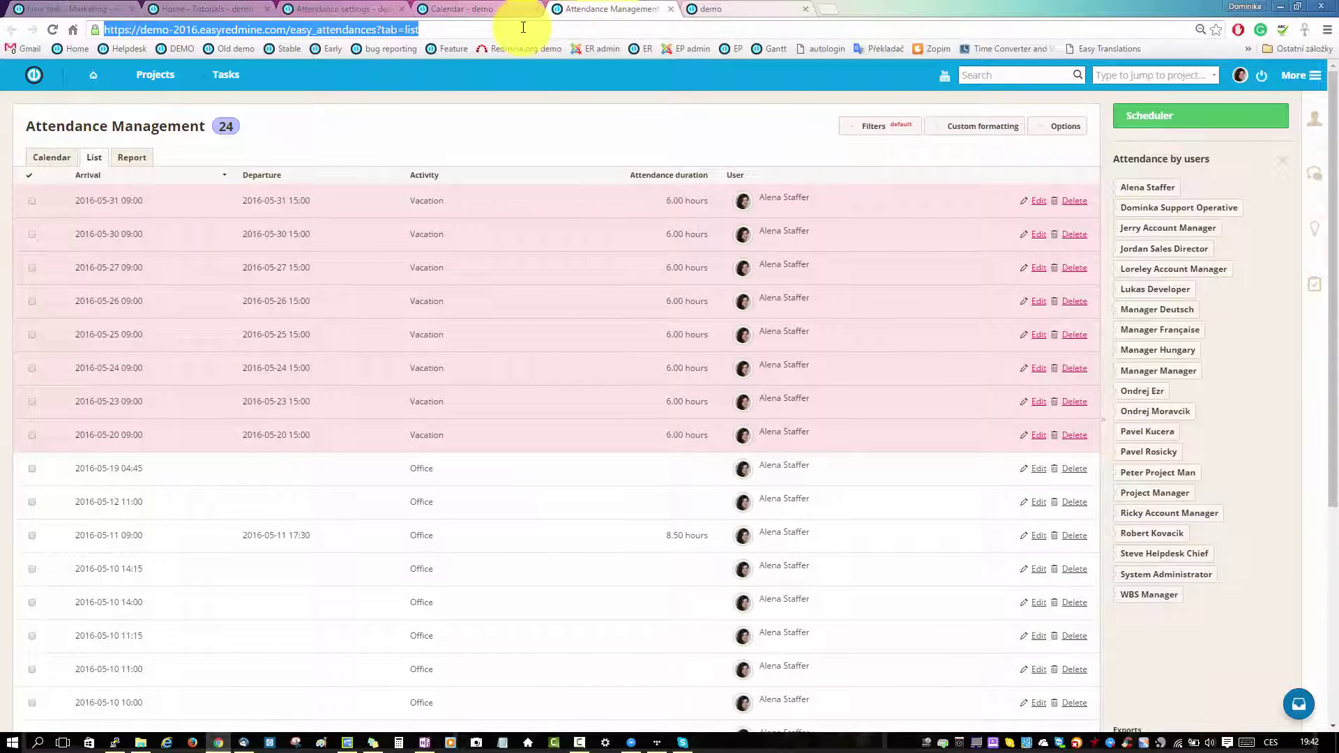
{"action": "key", "text": "Return"}
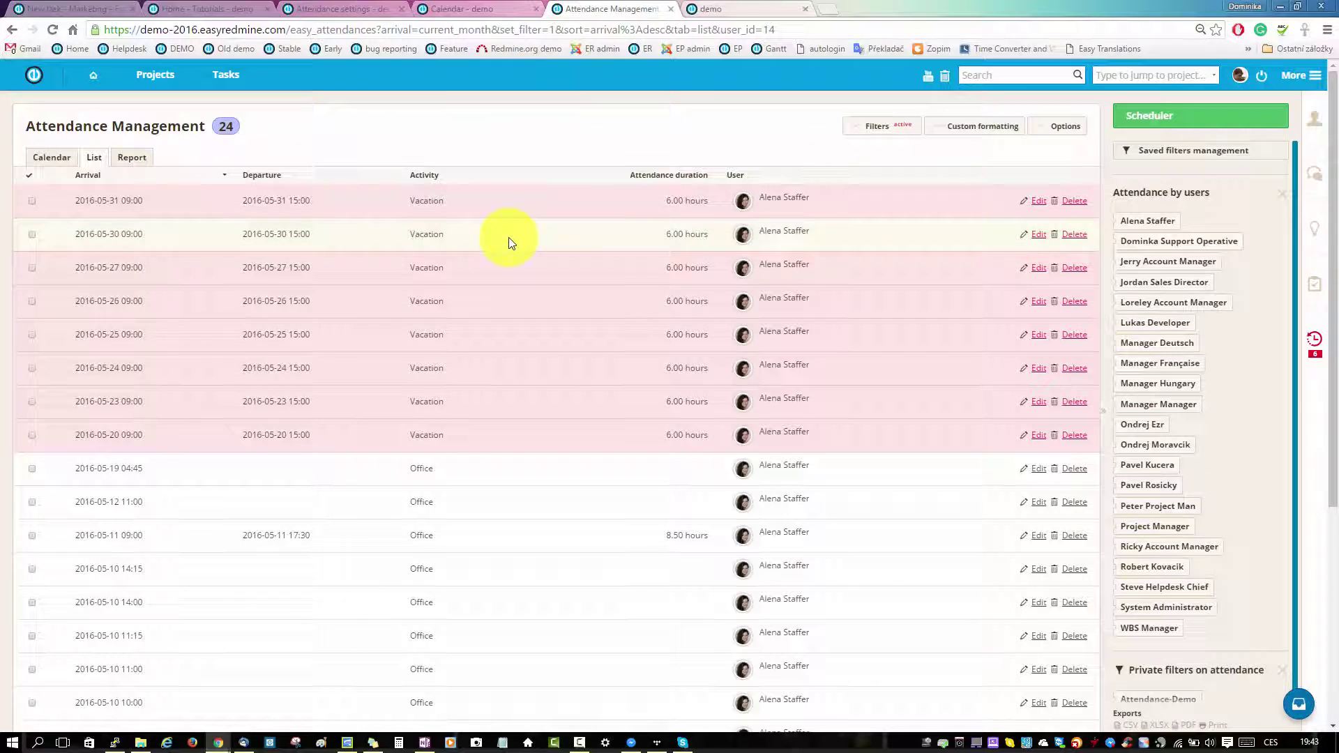
{"action": "right_click", "coordinate": [493, 439]}
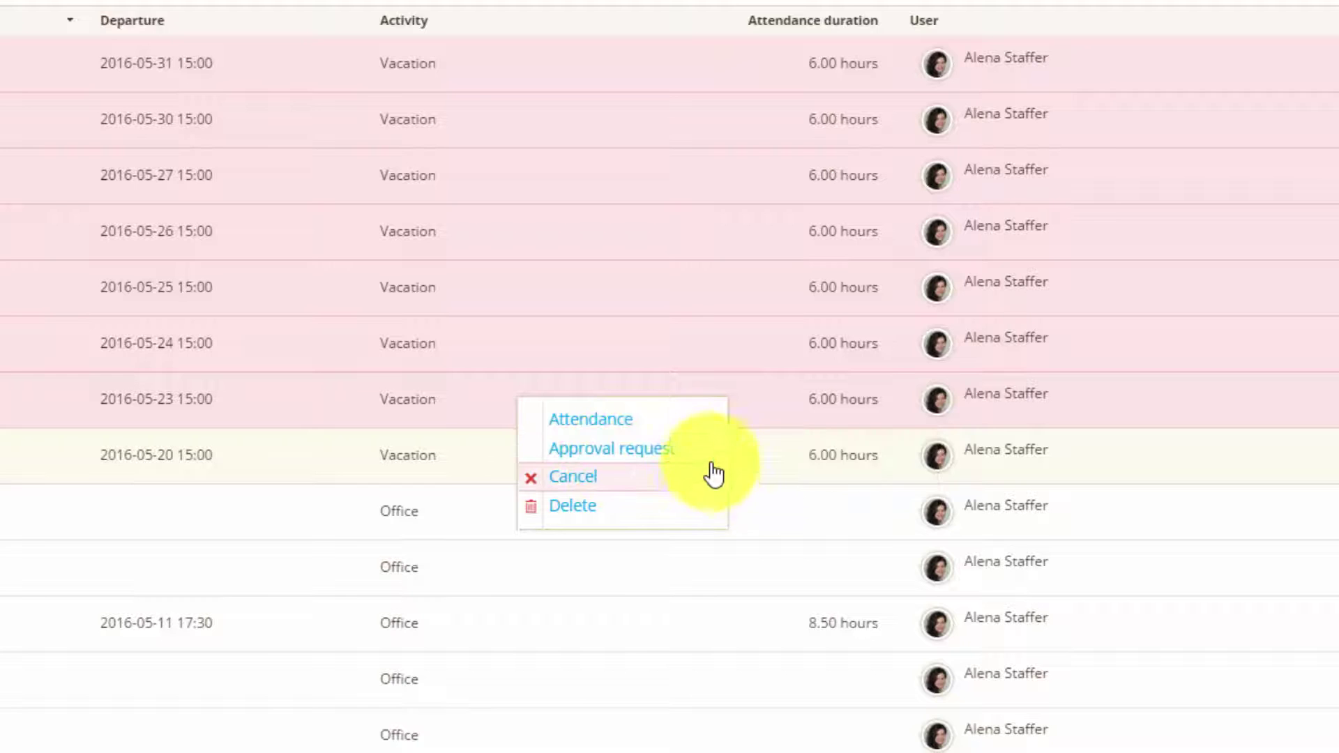
Reject and submit the 20 May 2016 vacation request.
{"action": "left_click", "coordinate": [780, 453]}
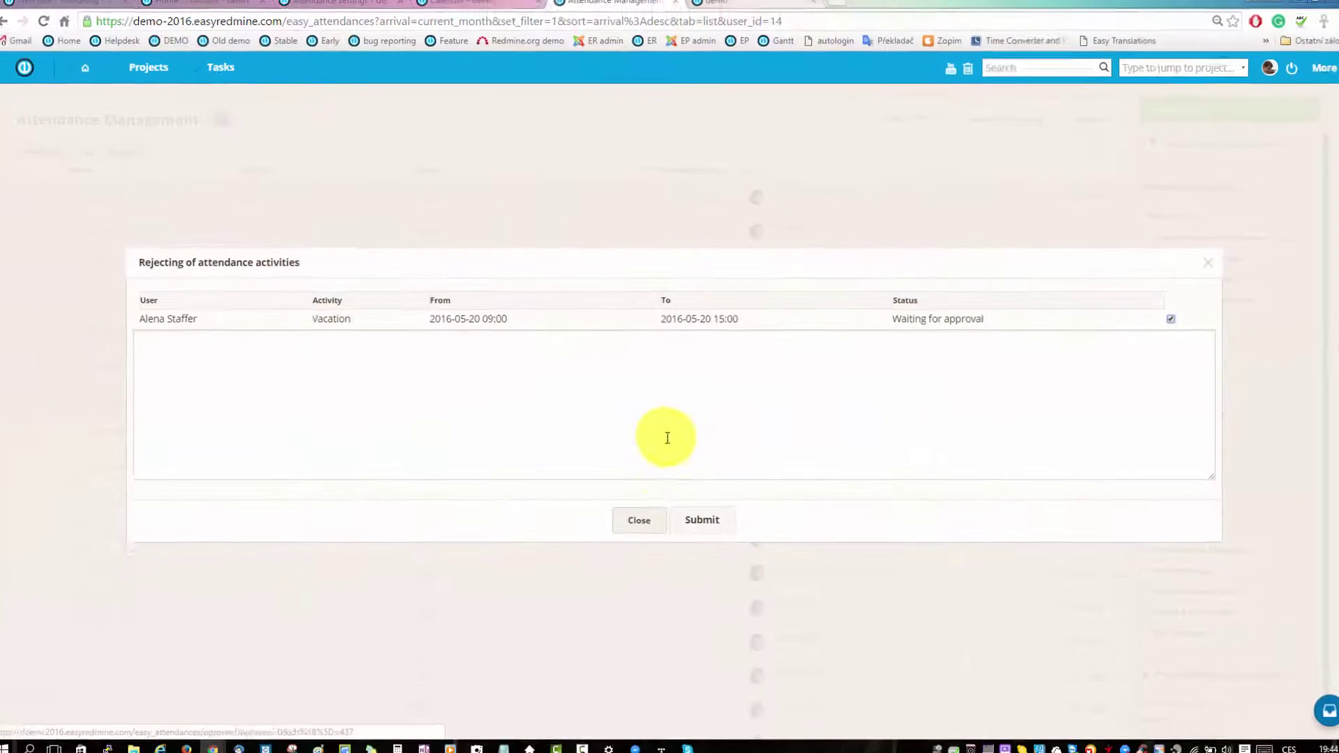
{"action": "left_click", "coordinate": [710, 525]}
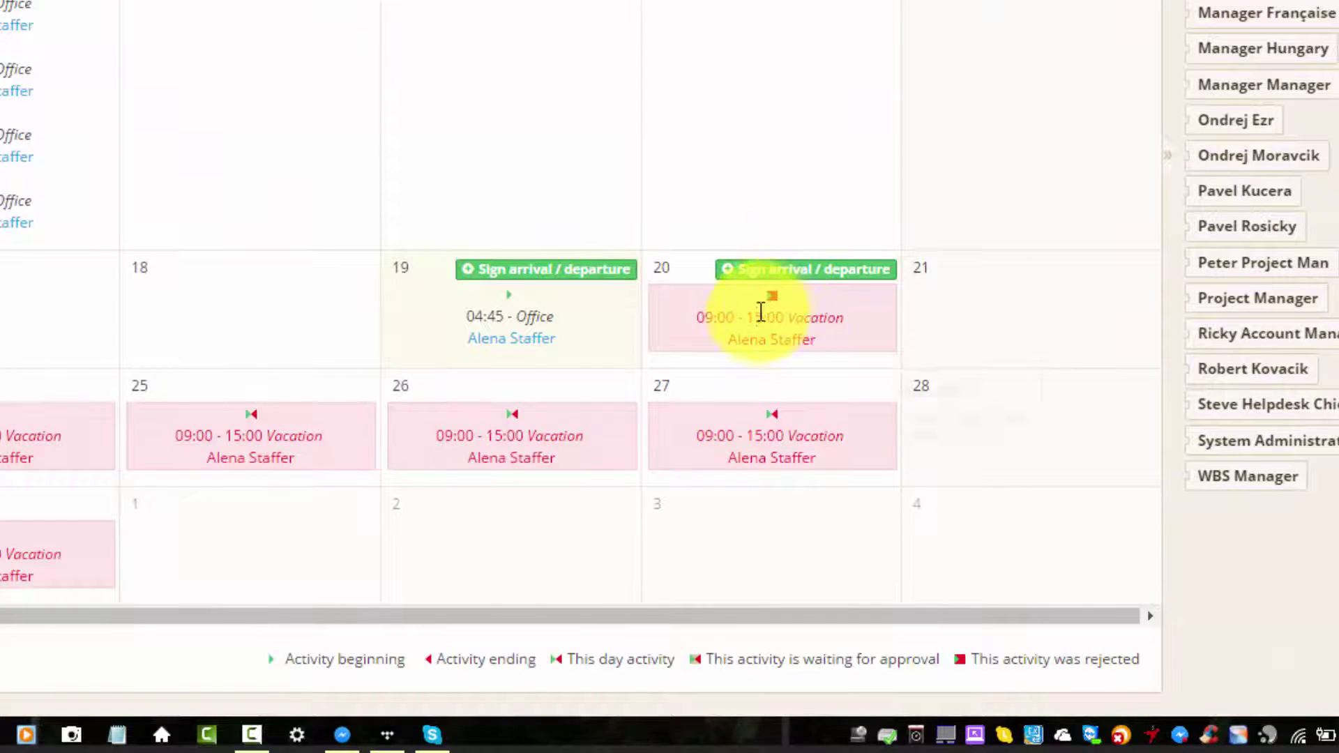
{"action": "mouse_move", "coordinate": [876, 509]}
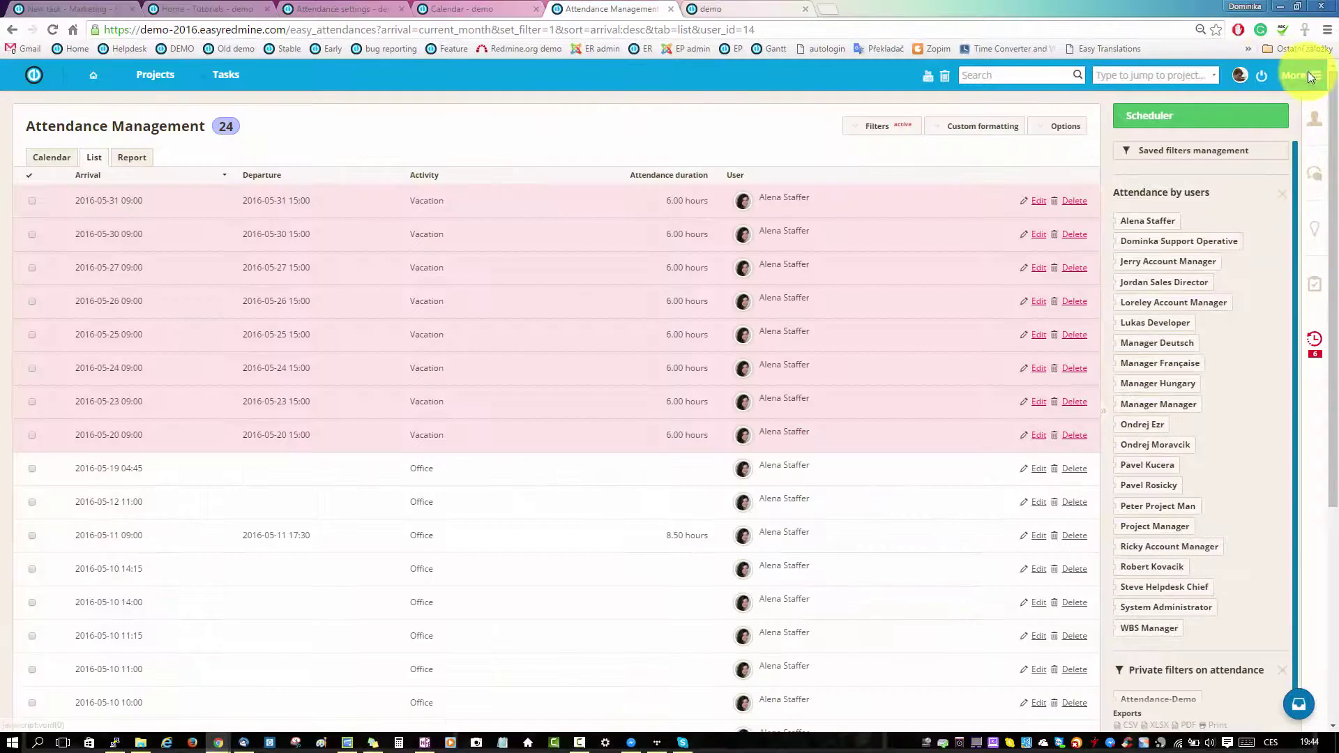
Go to Administration > Roles and permissions and open the Project Manager role.
{"action": "left_click", "coordinate": [1308, 75]}
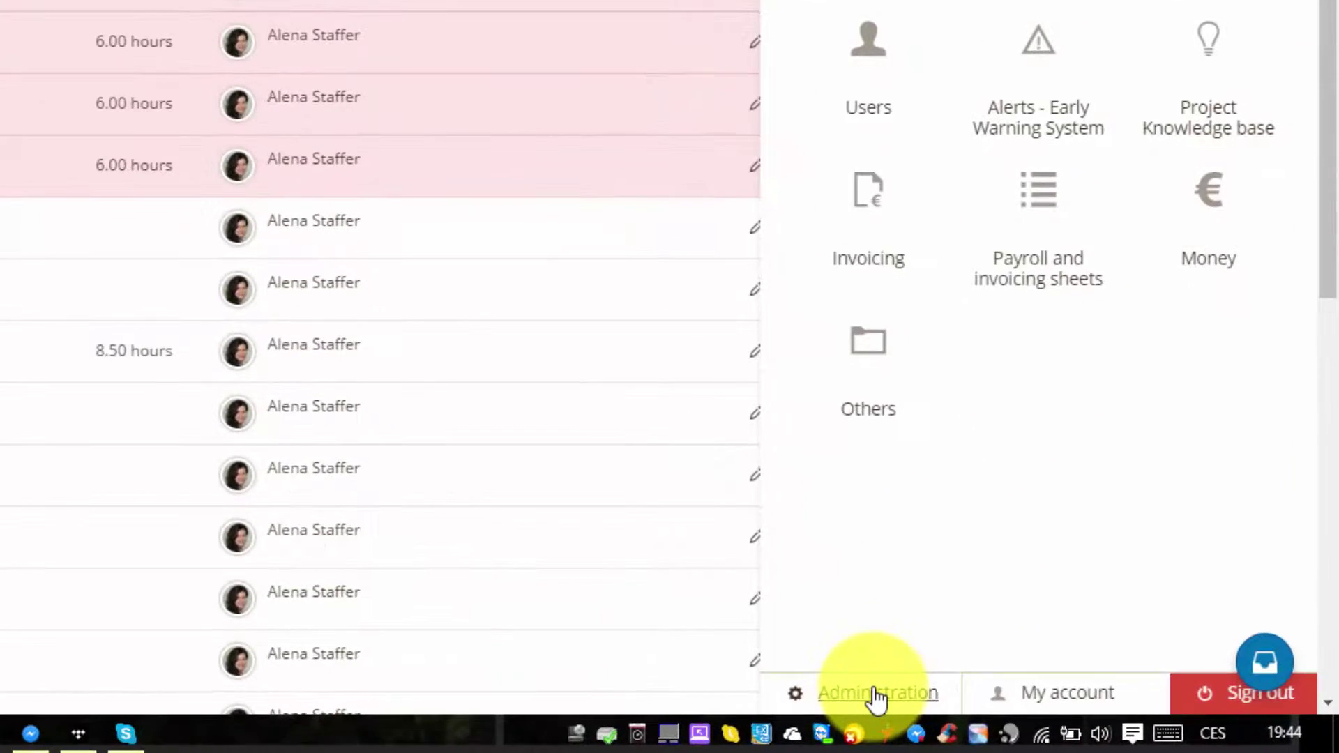
{"action": "left_click", "coordinate": [875, 694]}
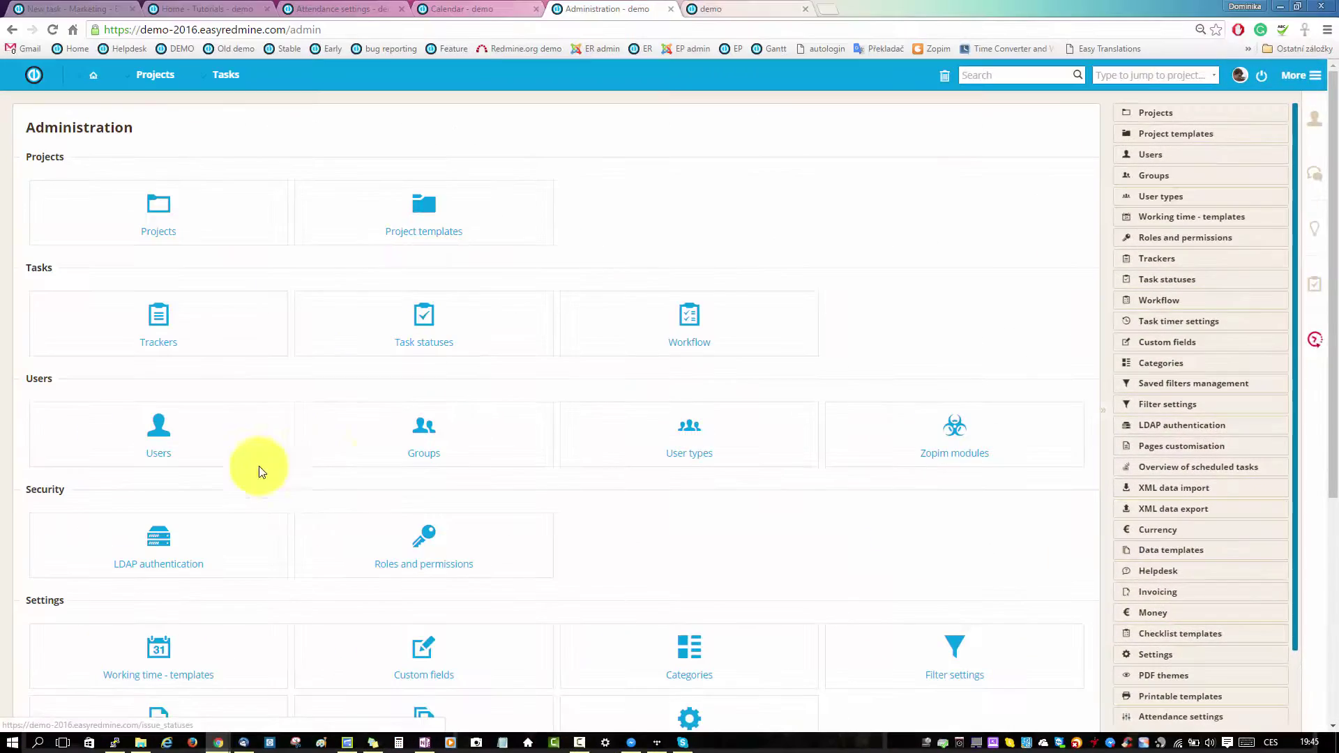
{"action": "left_click", "coordinate": [698, 449]}
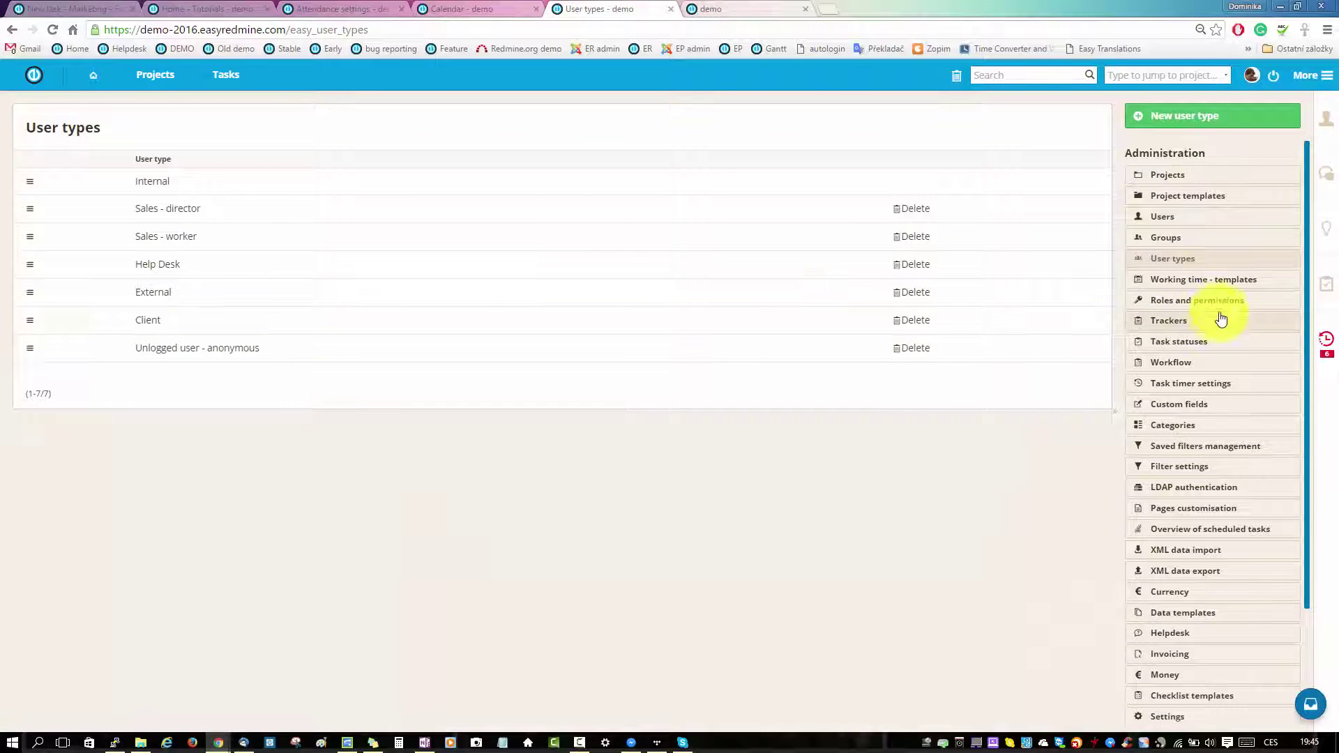
{"action": "left_click", "coordinate": [1220, 304]}
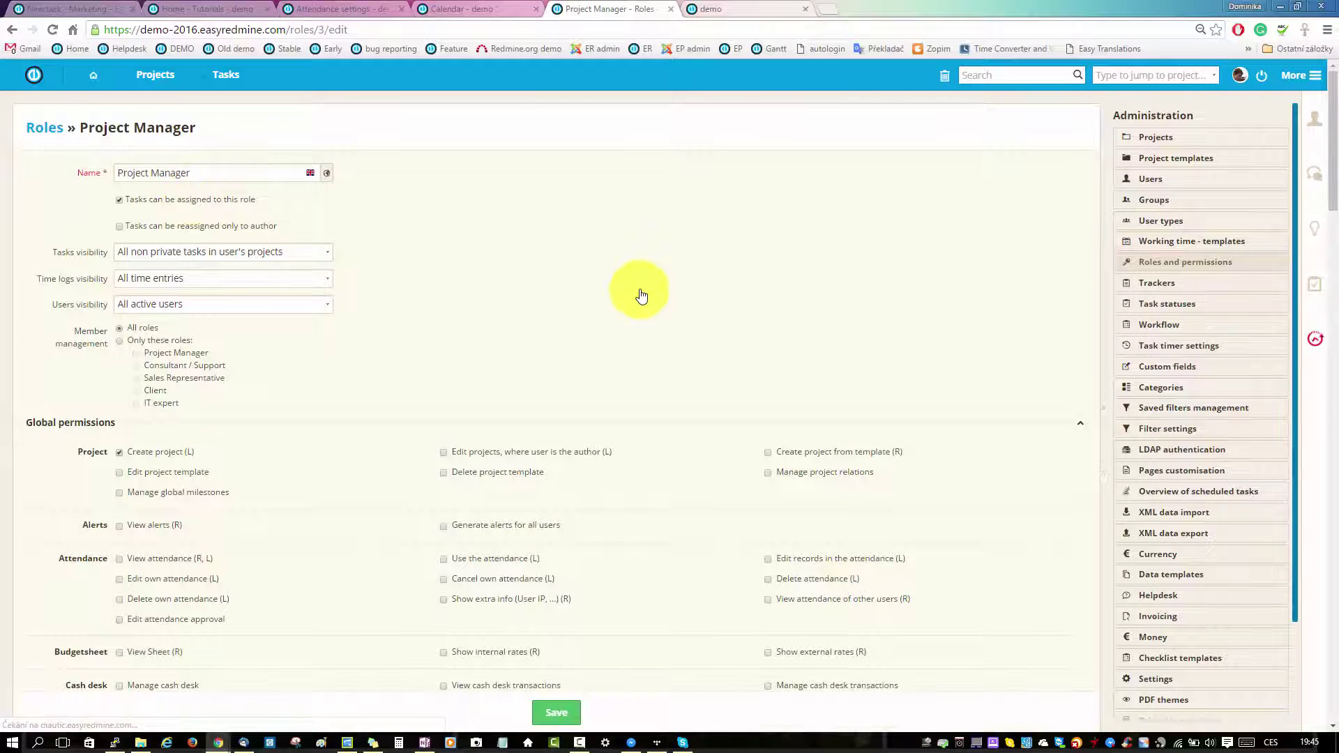
Tick Edit attendance approval among the Project Manager role's attendance permissions.
{"action": "scroll", "coordinate": [167, 464], "scroll_direction": "down", "scroll_amount": 1}
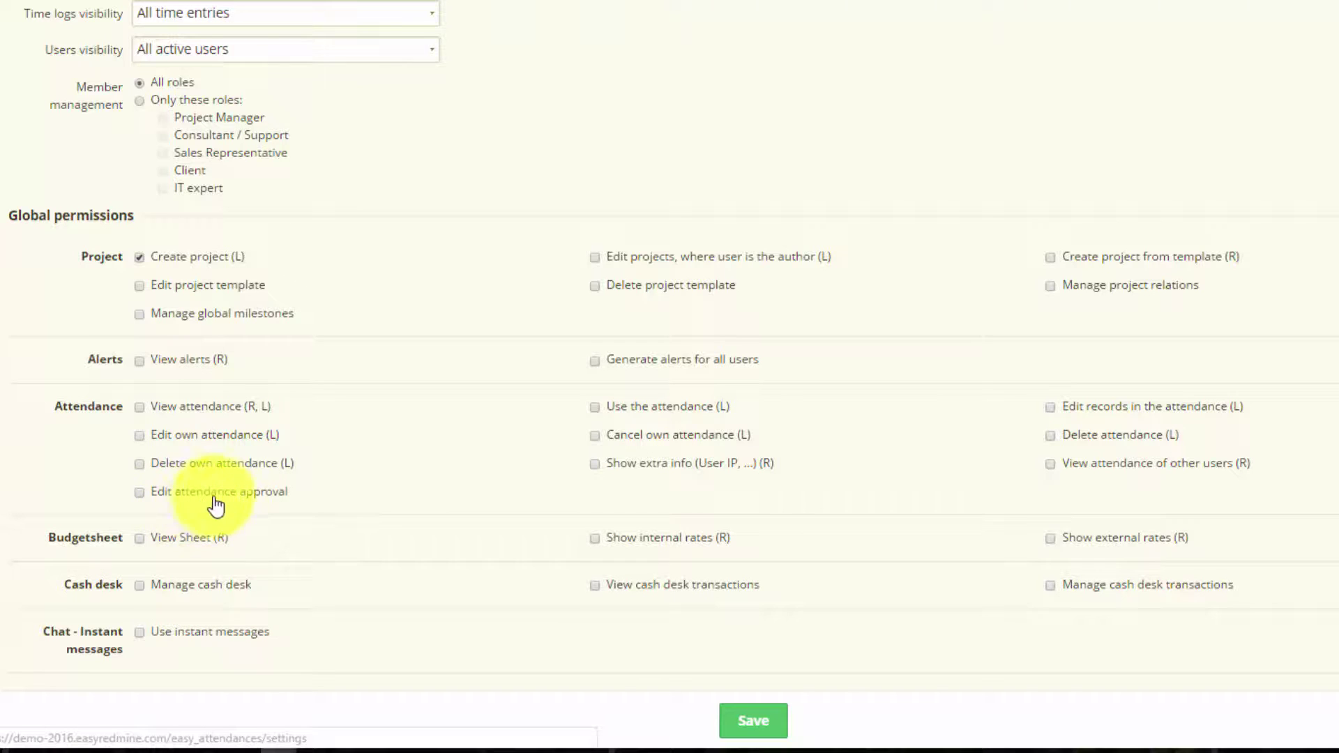
{"action": "left_click", "coordinate": [141, 494]}
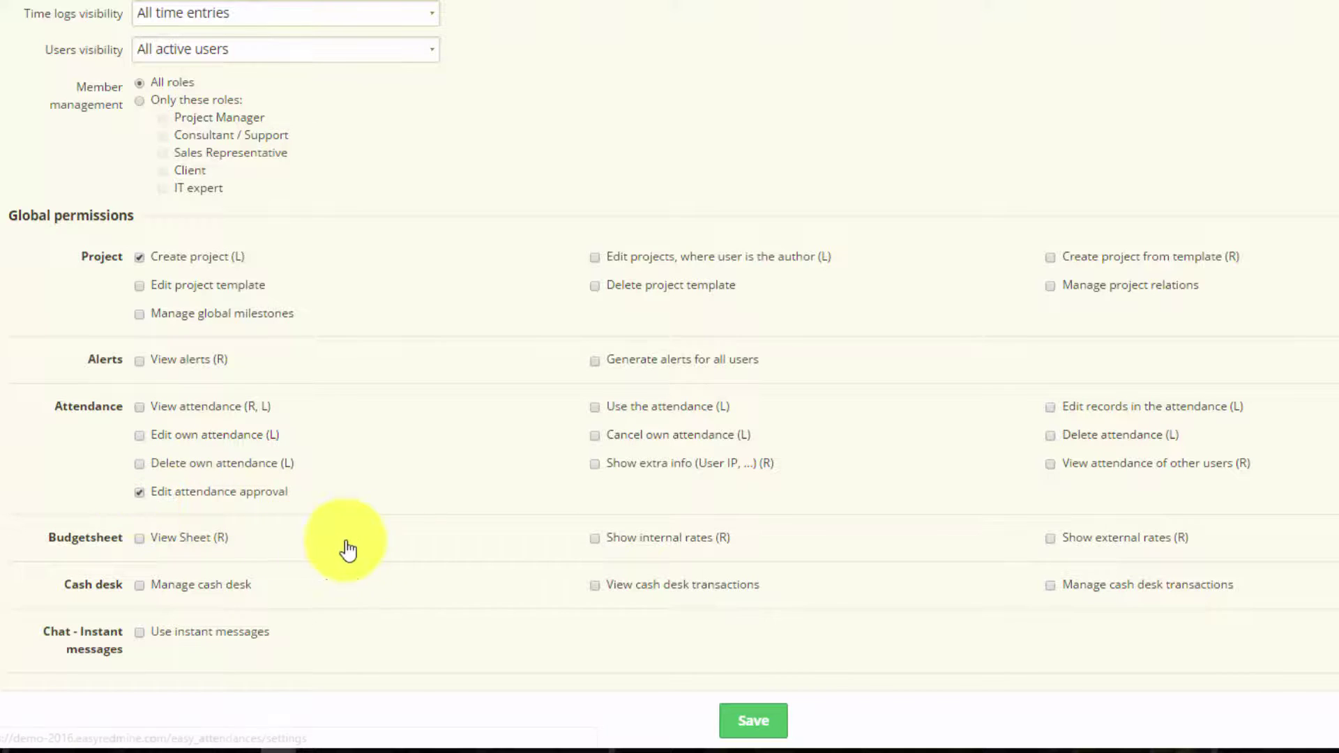